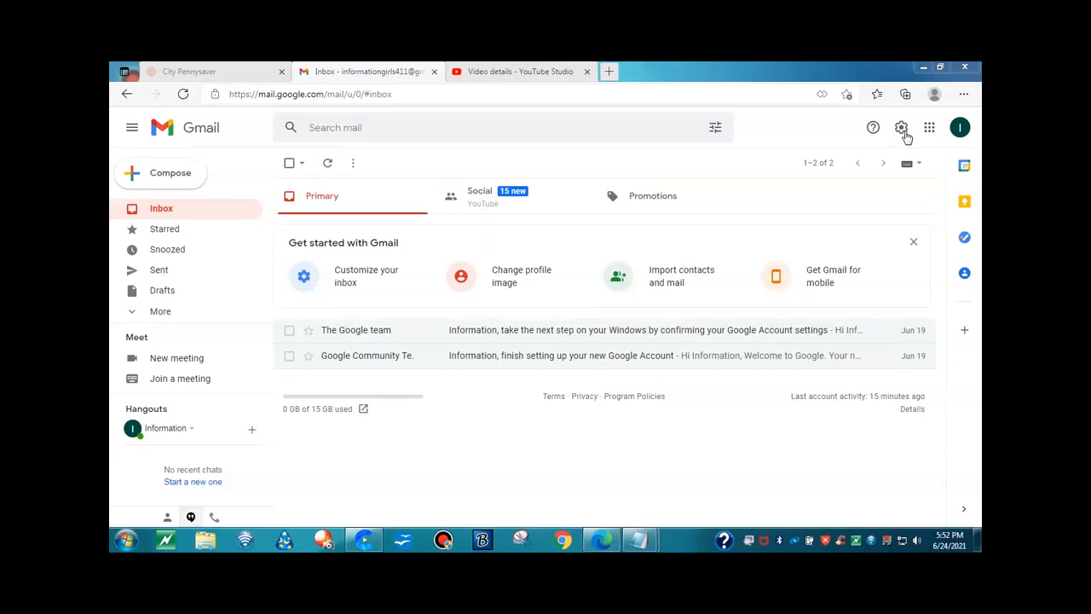
- Create a new mail label named Youtube in the label settings
click(902, 128)
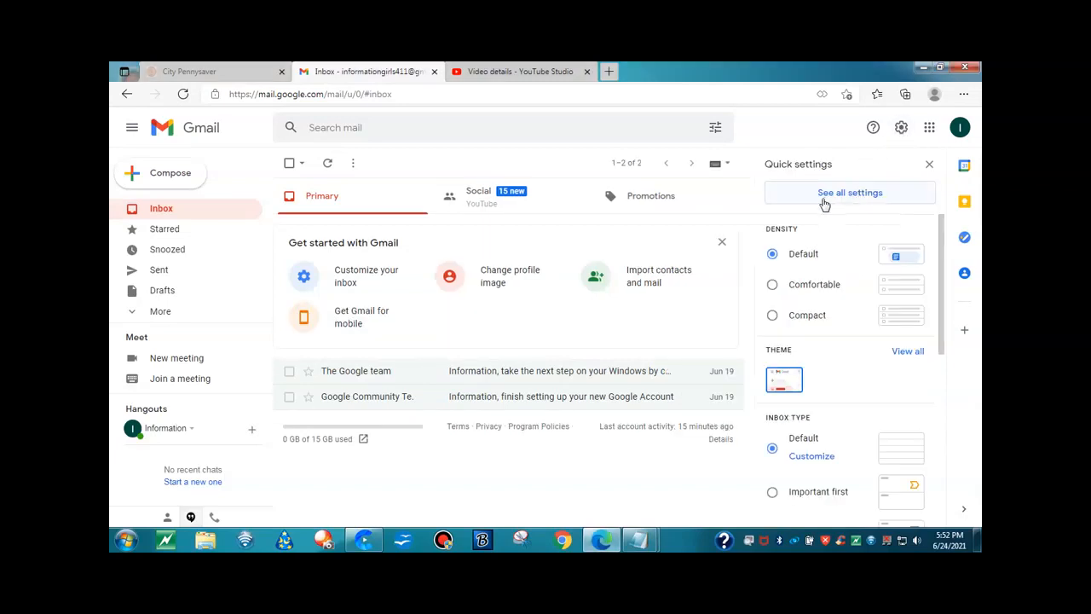
click(871, 196)
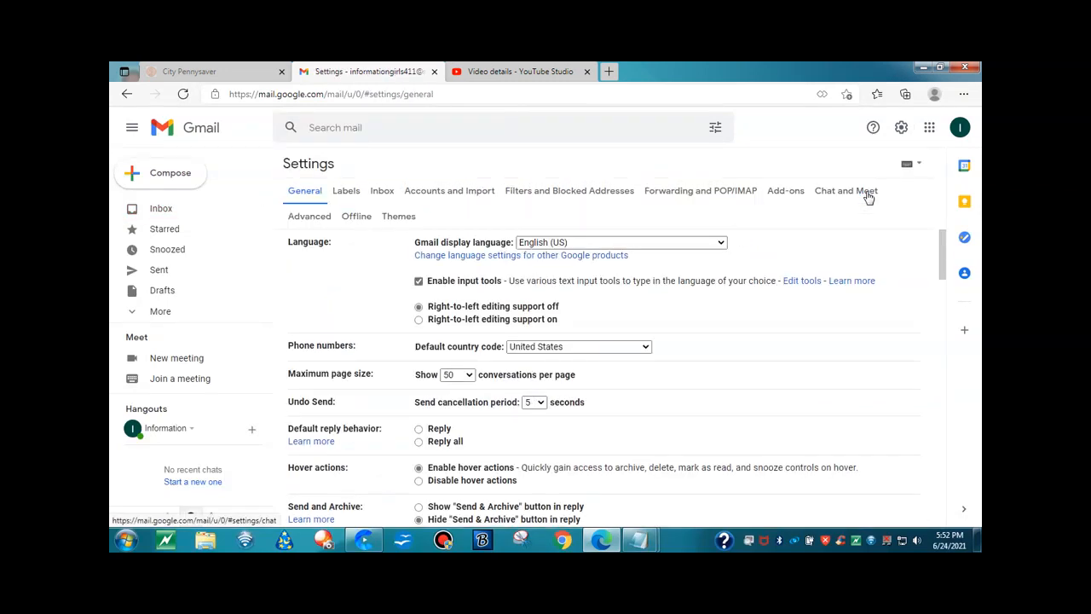
click(348, 191)
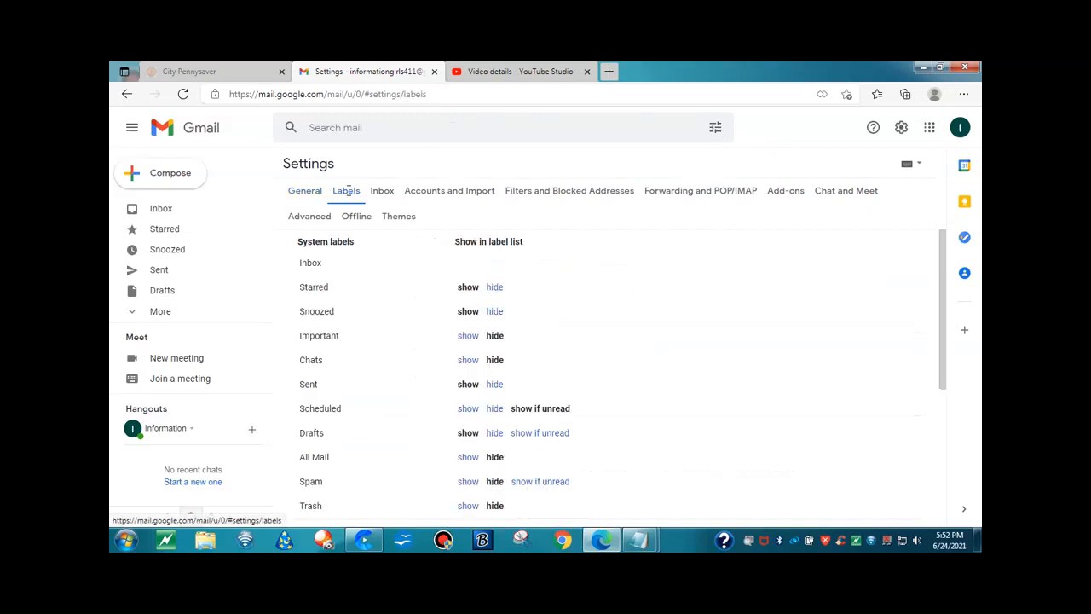
scroll(363, 259, down, 5)
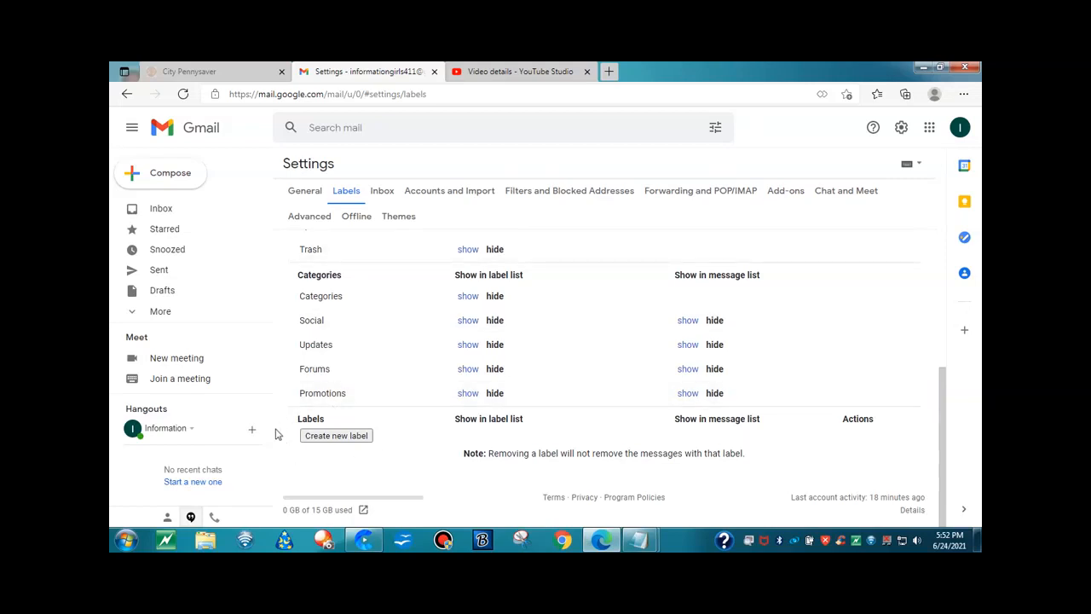
click(328, 437)
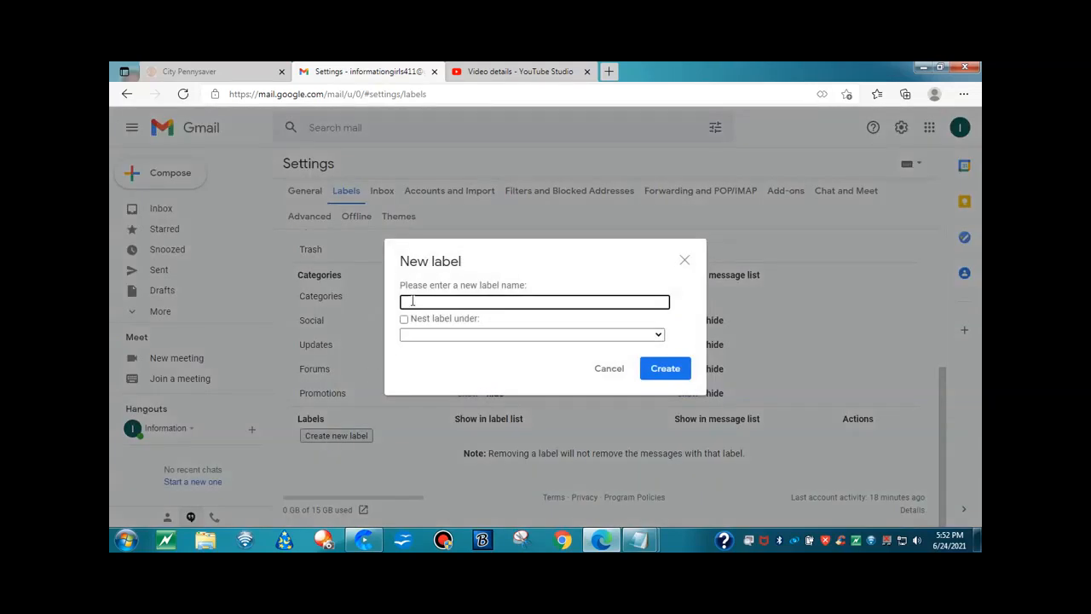
text(Youtube)
click(675, 372)
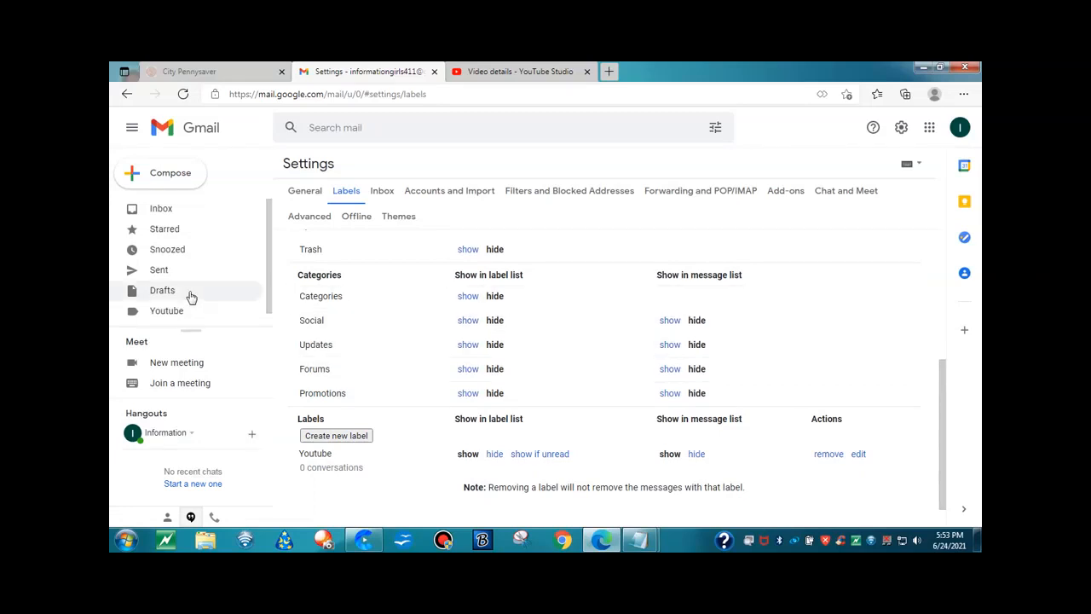
- Open the newest YouTube comment notification in the Spam folder, about "How To Set Up Your Channel in Youtube Studio Quickly"
click(160, 211)
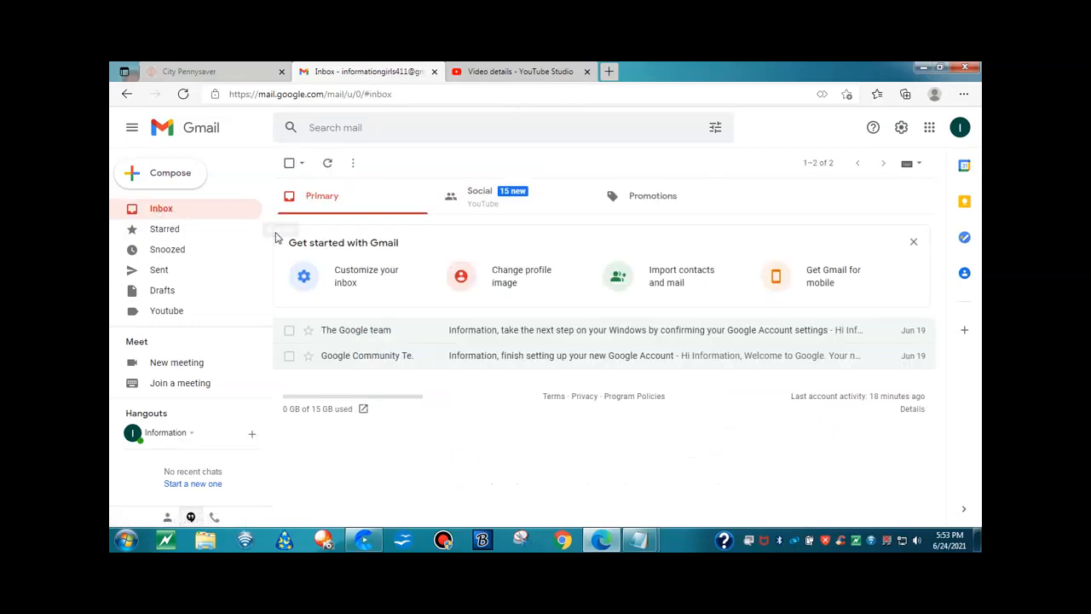
drag(271, 243, 271, 300)
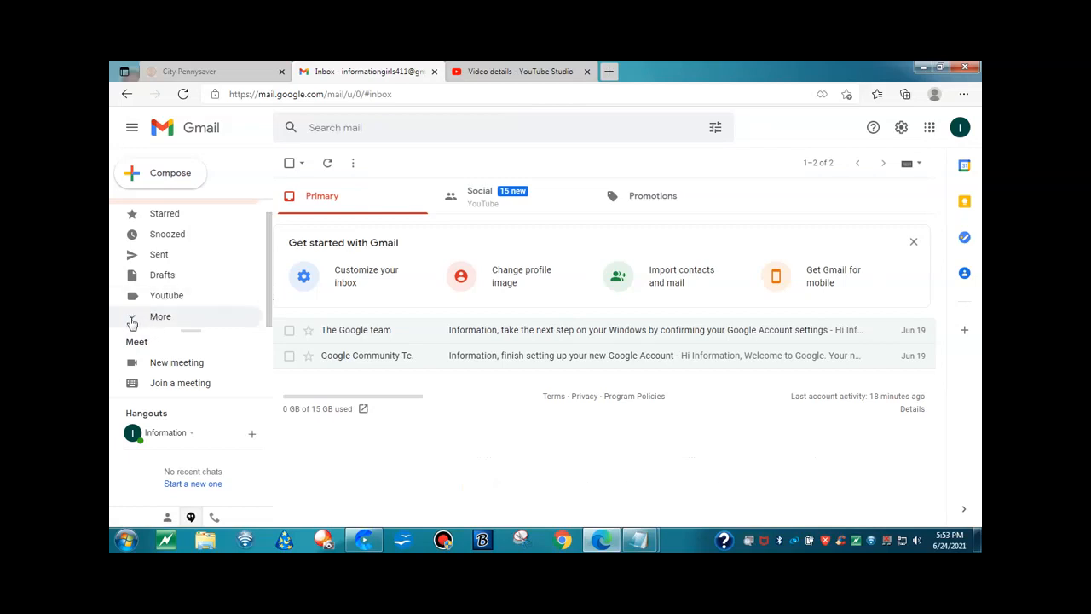
click(159, 322)
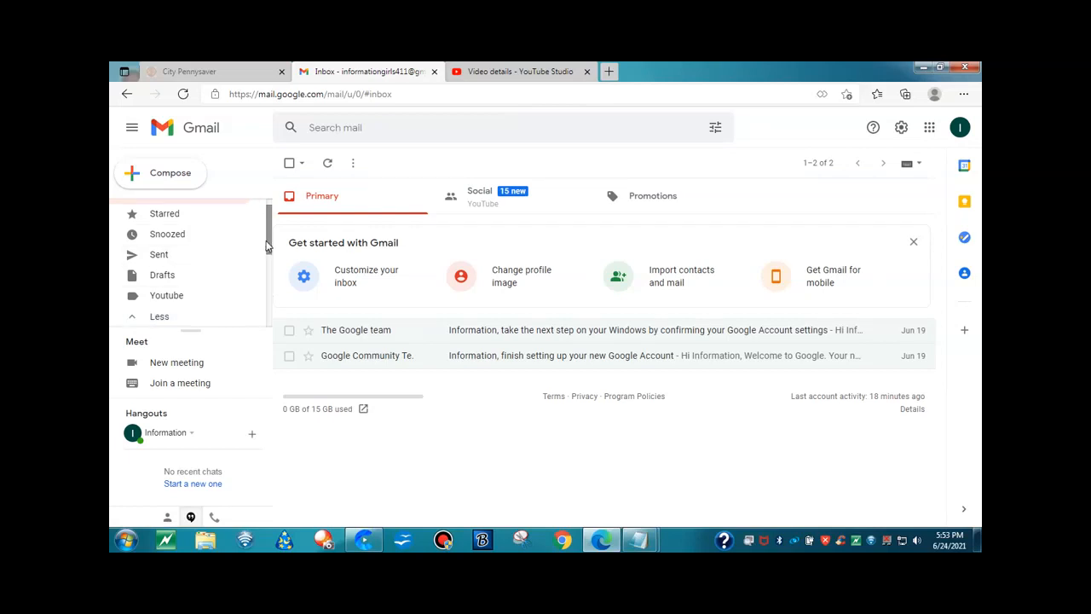
drag(268, 247, 268, 315)
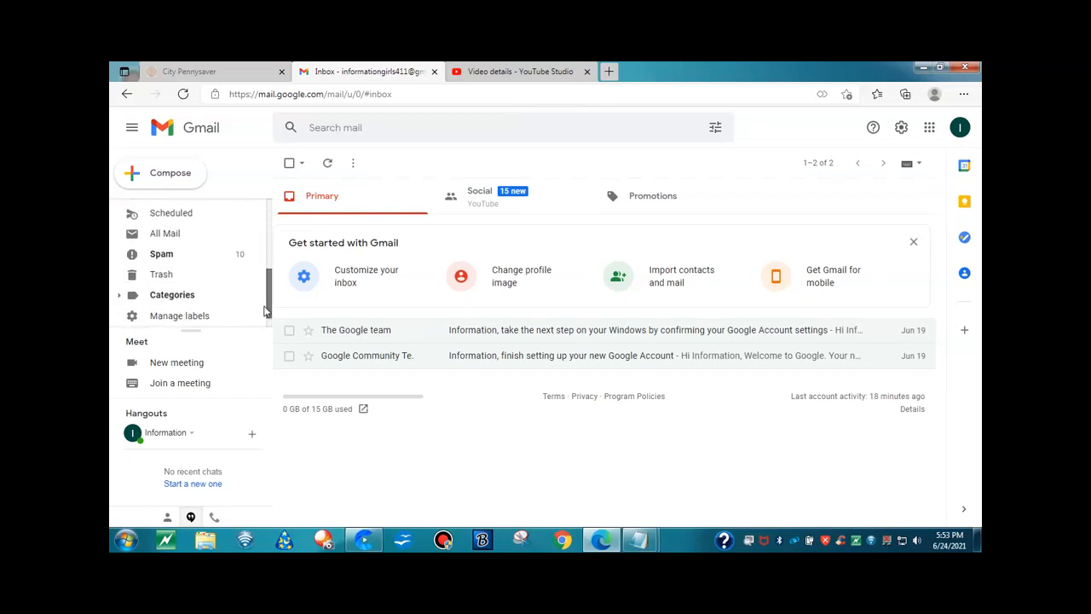
click(165, 251)
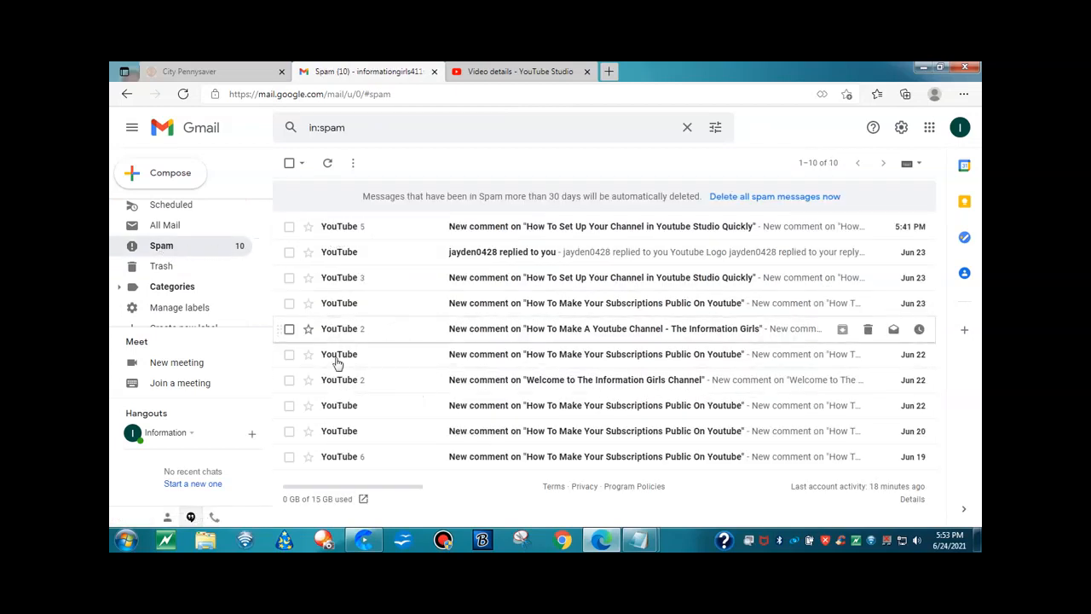
click(489, 231)
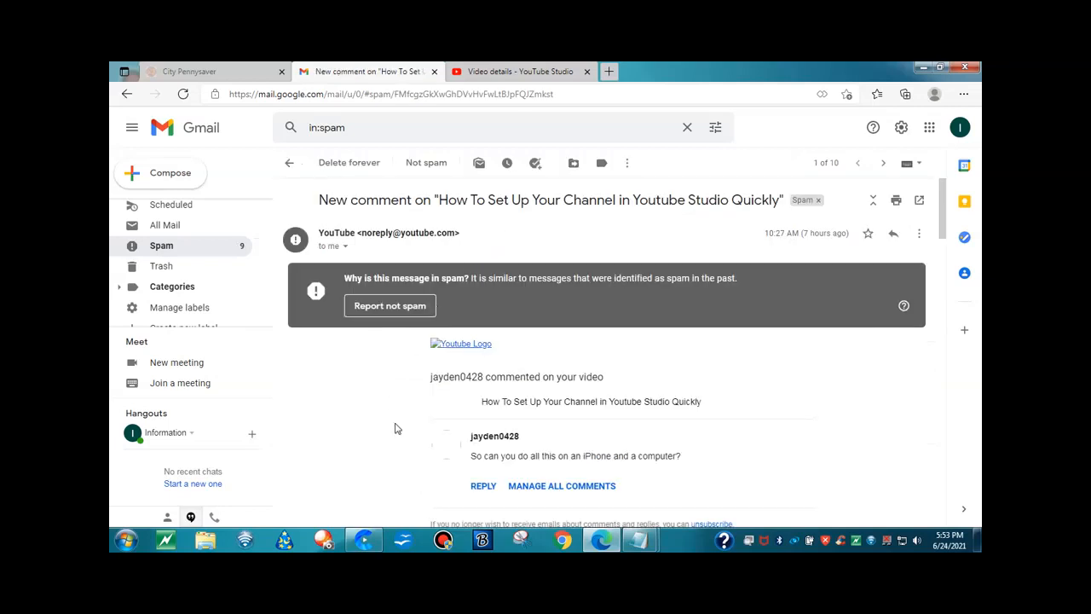
- Show the message details and copy the YouTube sender's e-mail address
click(346, 247)
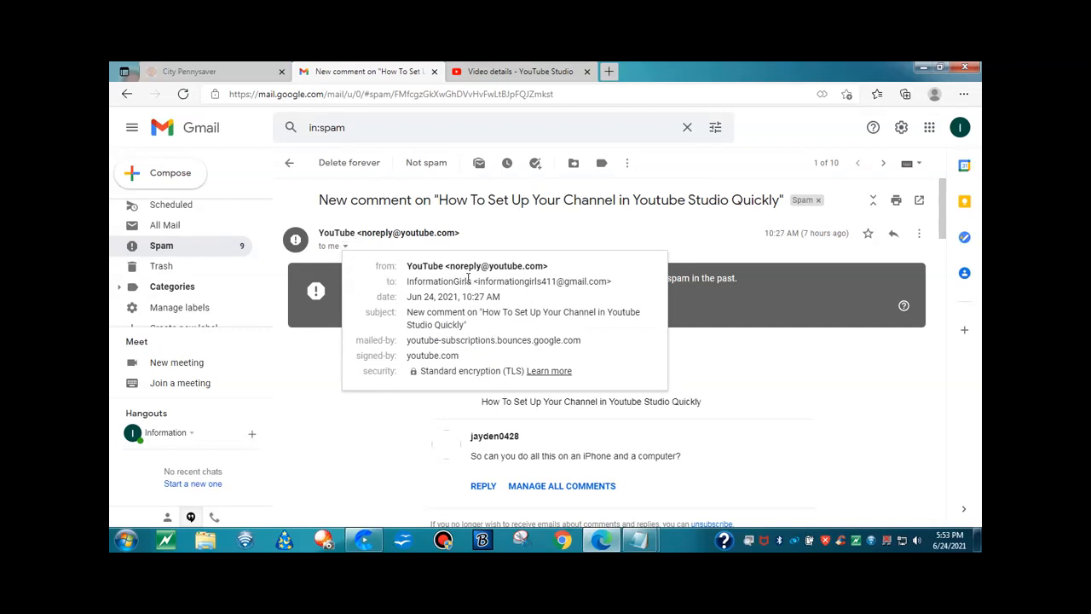
drag(450, 267, 545, 266)
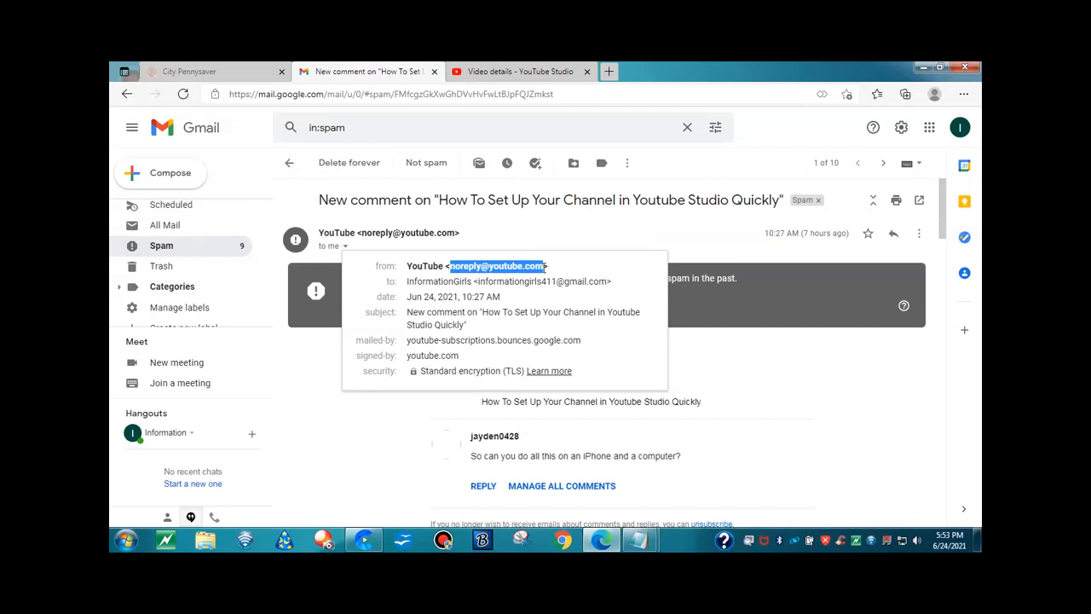
right_click(521, 267)
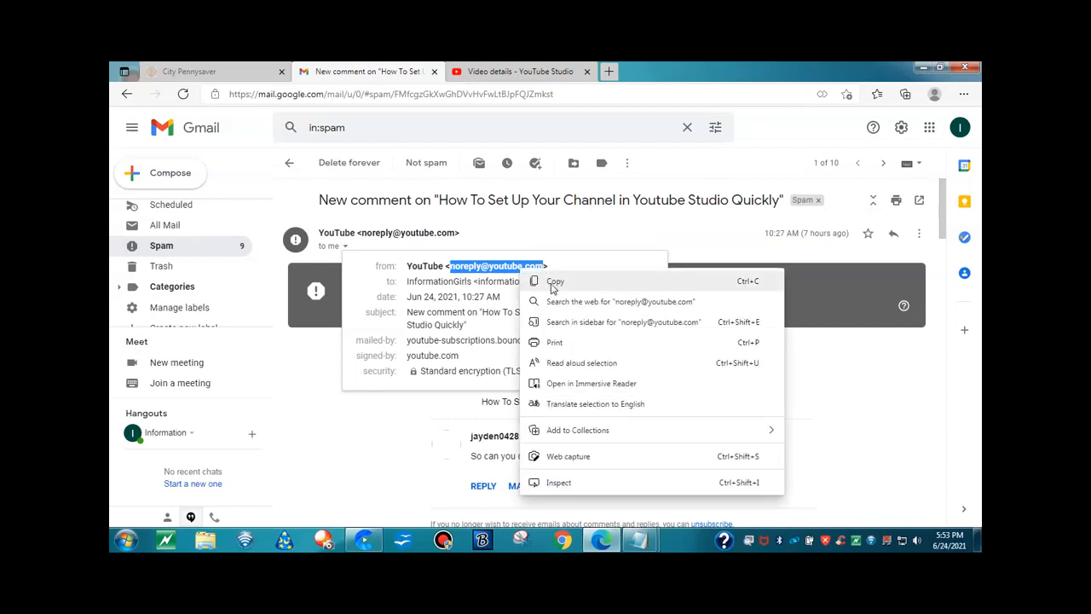
click(553, 284)
mouse_move(552, 288)
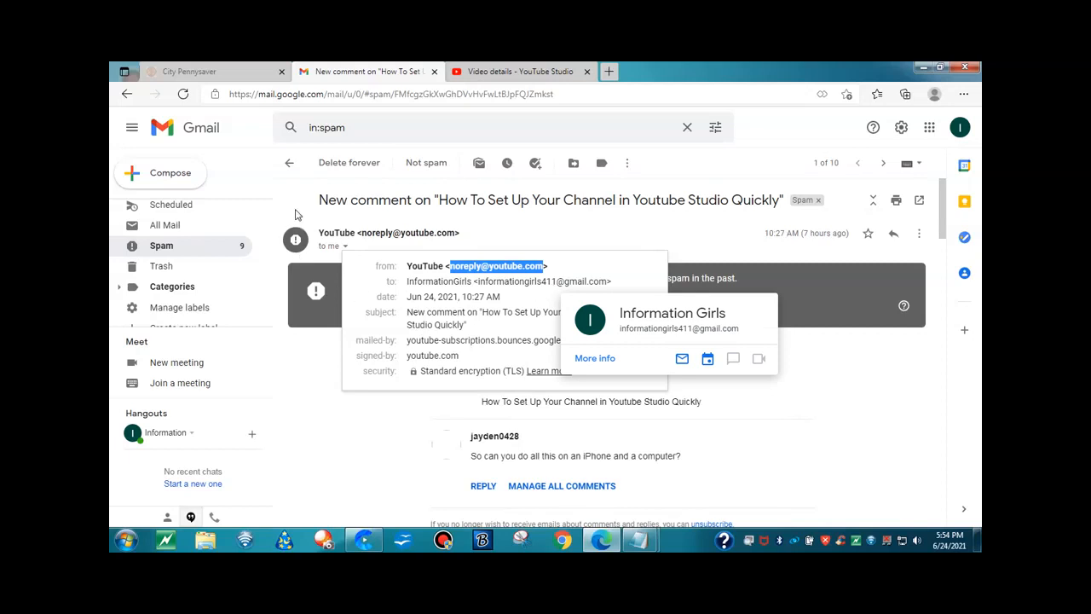
- Start a new mail filter with the copied YouTube sender address as the From criterion and continue to its actions
click(901, 128)
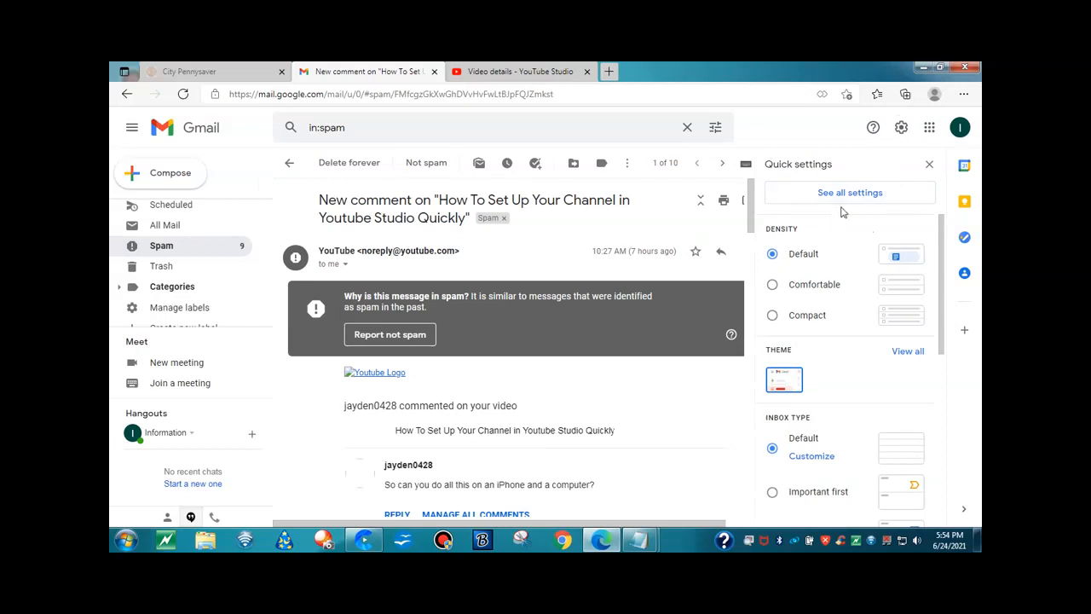
click(871, 198)
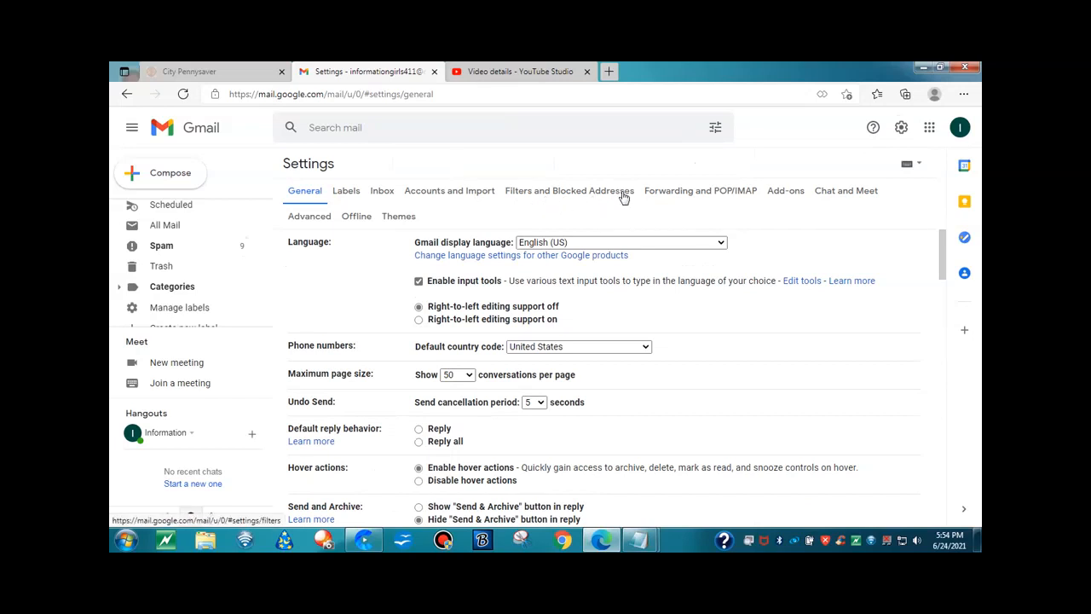
click(565, 192)
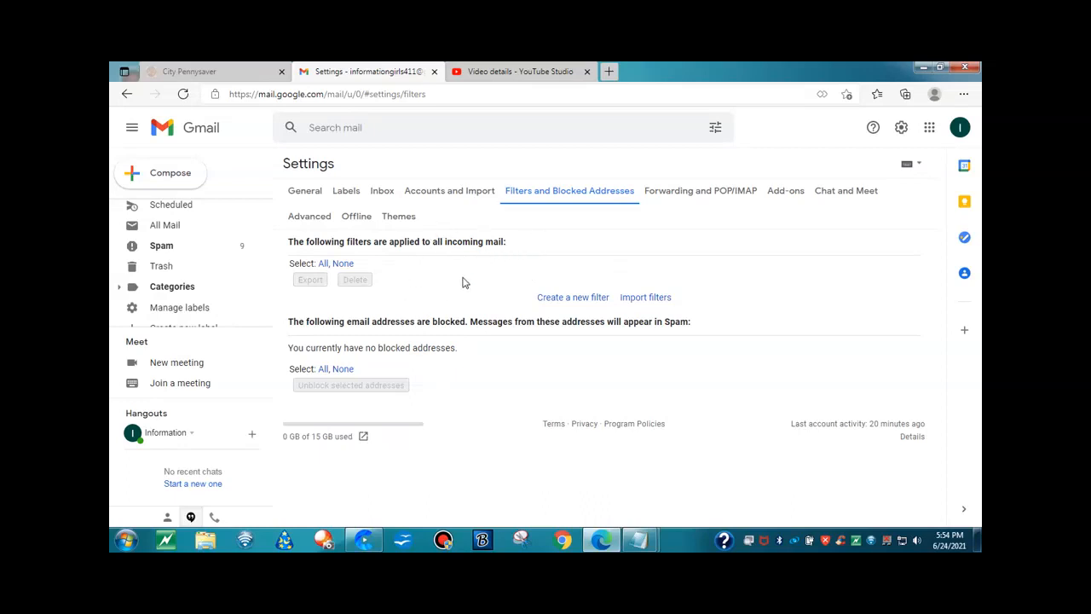
click(582, 300)
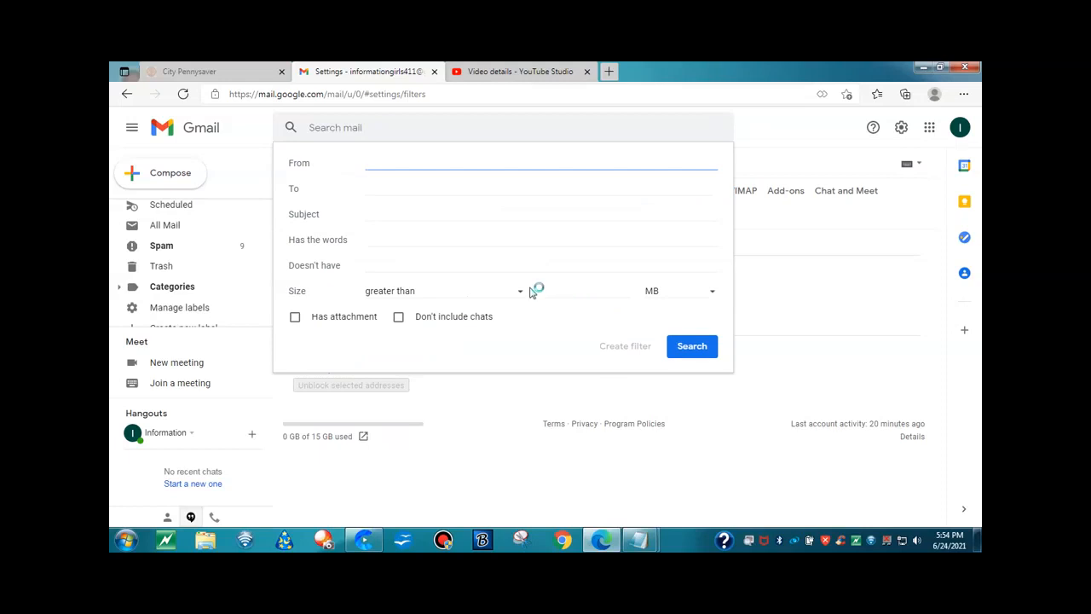
right_click(389, 163)
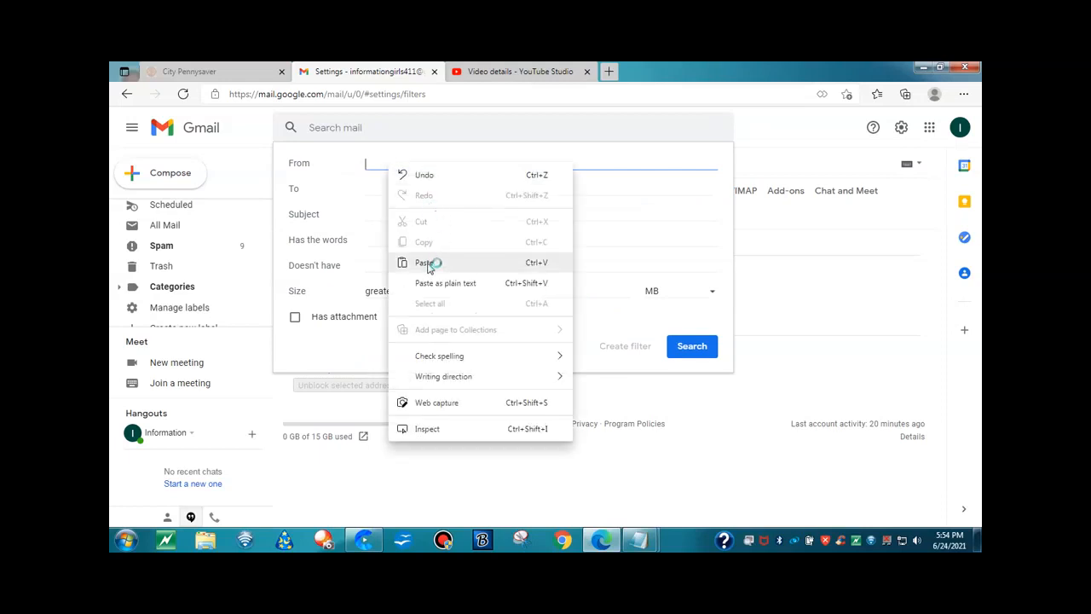
click(429, 267)
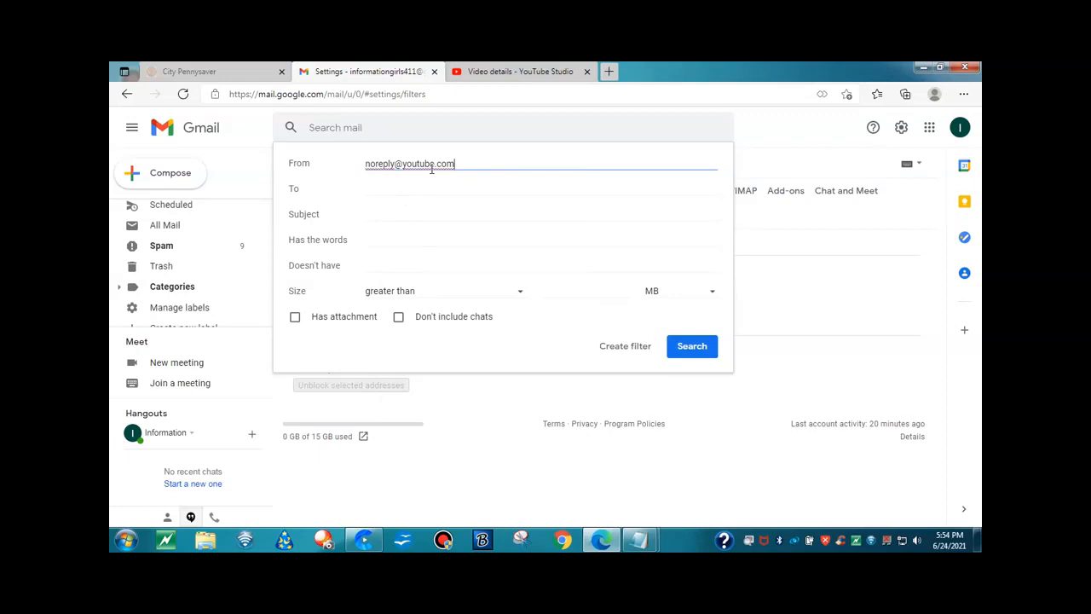
click(622, 350)
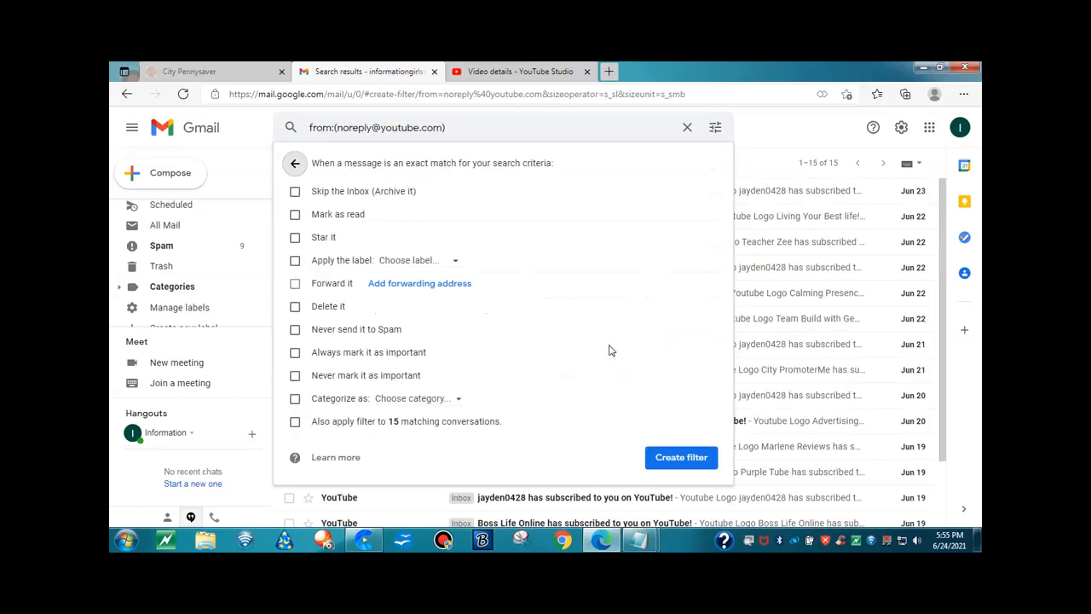
- Create the filter to skip the inbox, apply the Youtube label, never send to spam, always mark as important, and include matching conversations
click(296, 194)
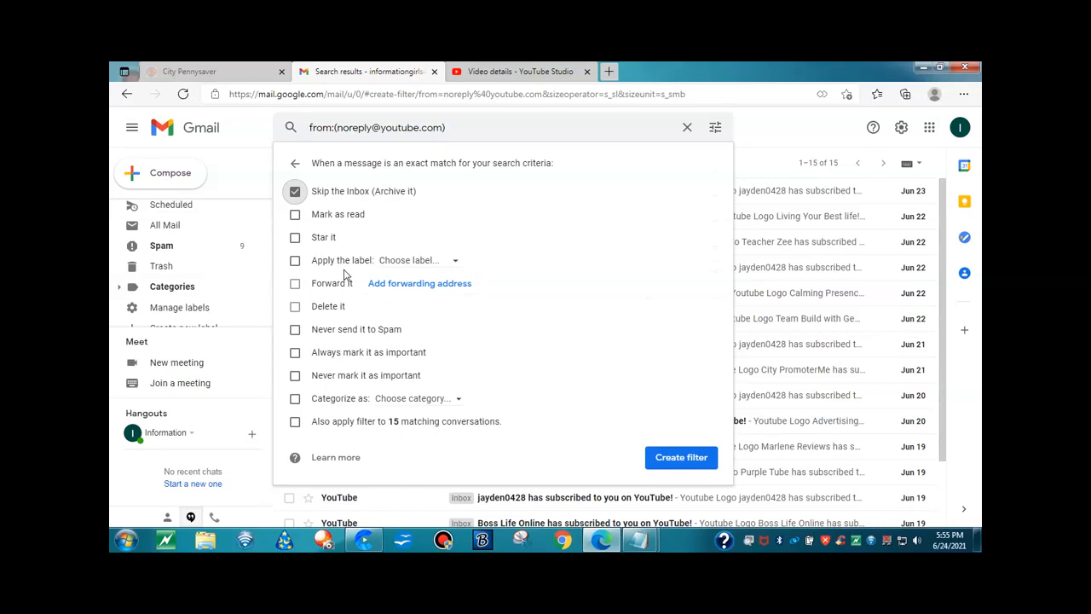
click(296, 264)
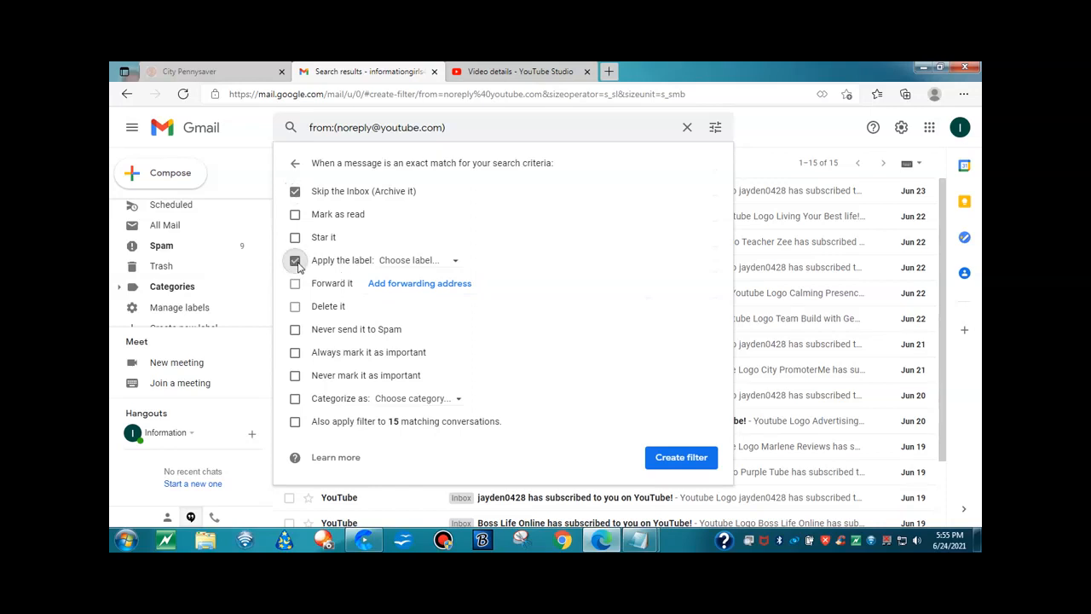
click(452, 266)
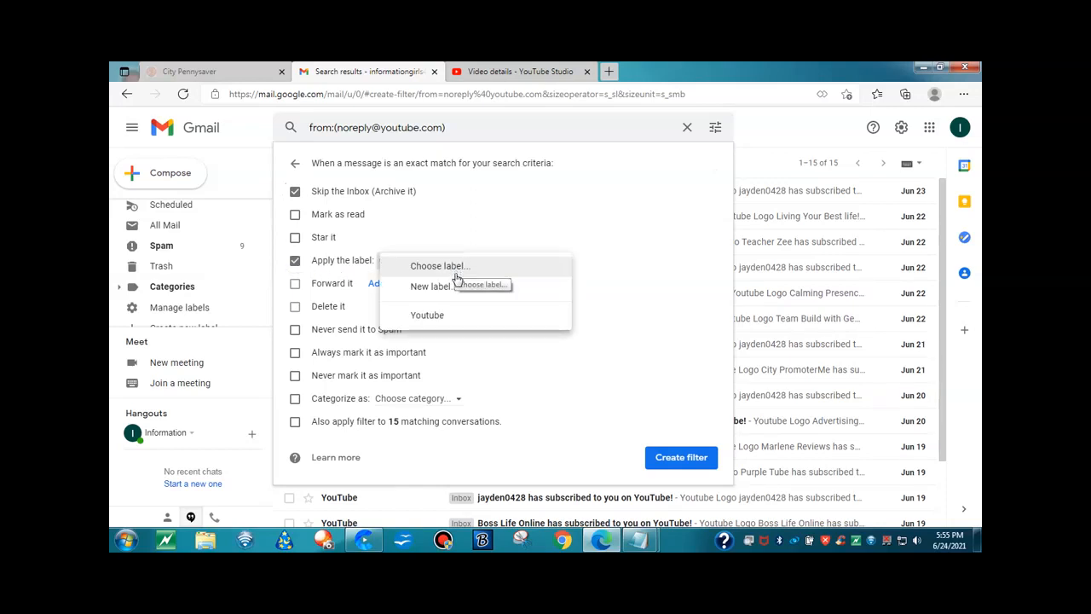
click(427, 316)
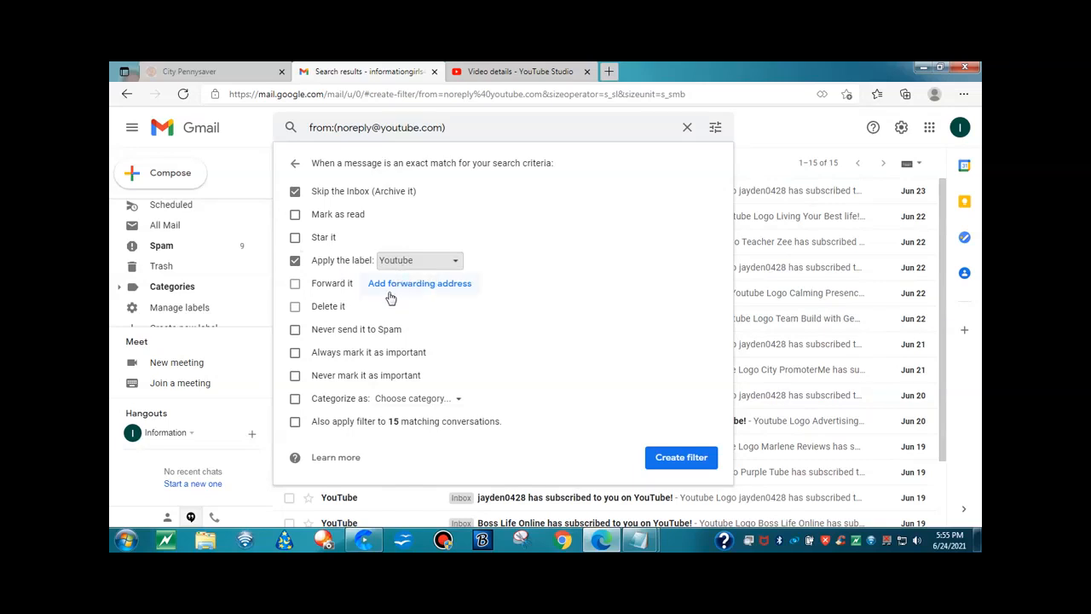
click(295, 332)
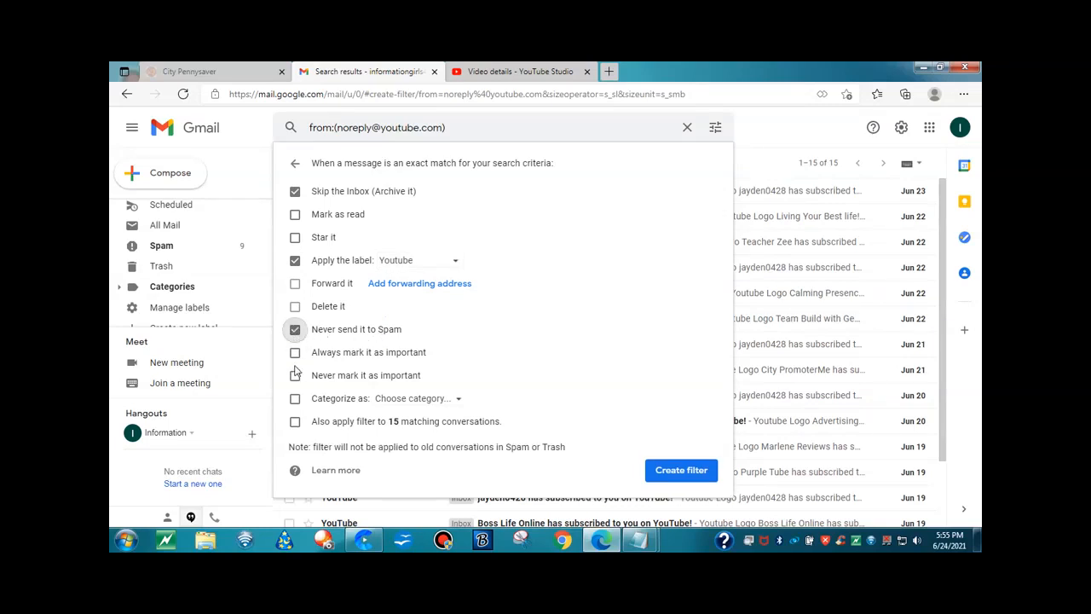
click(295, 355)
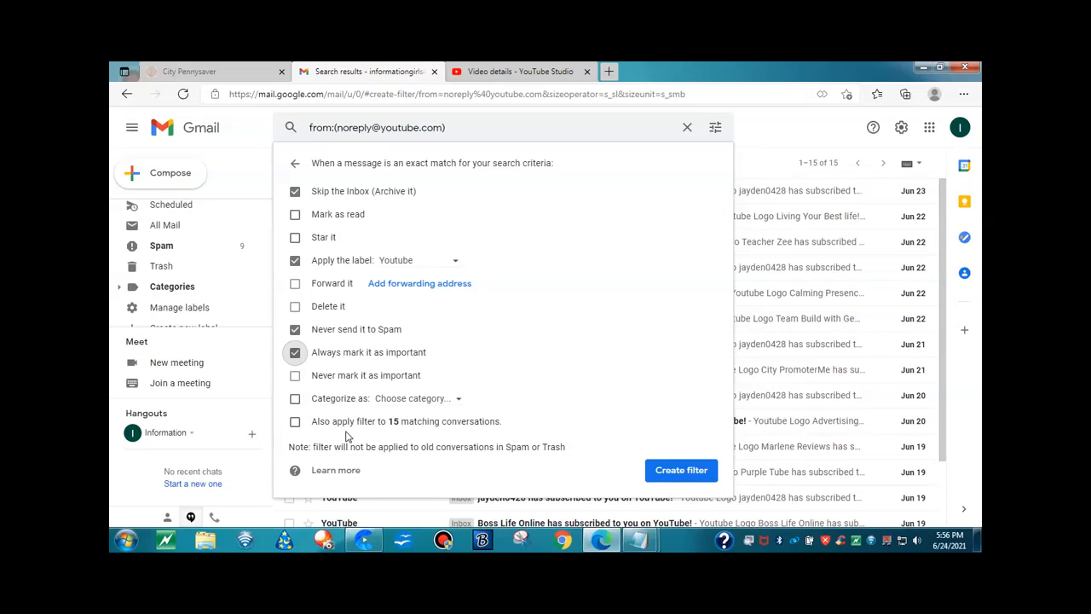
click(295, 422)
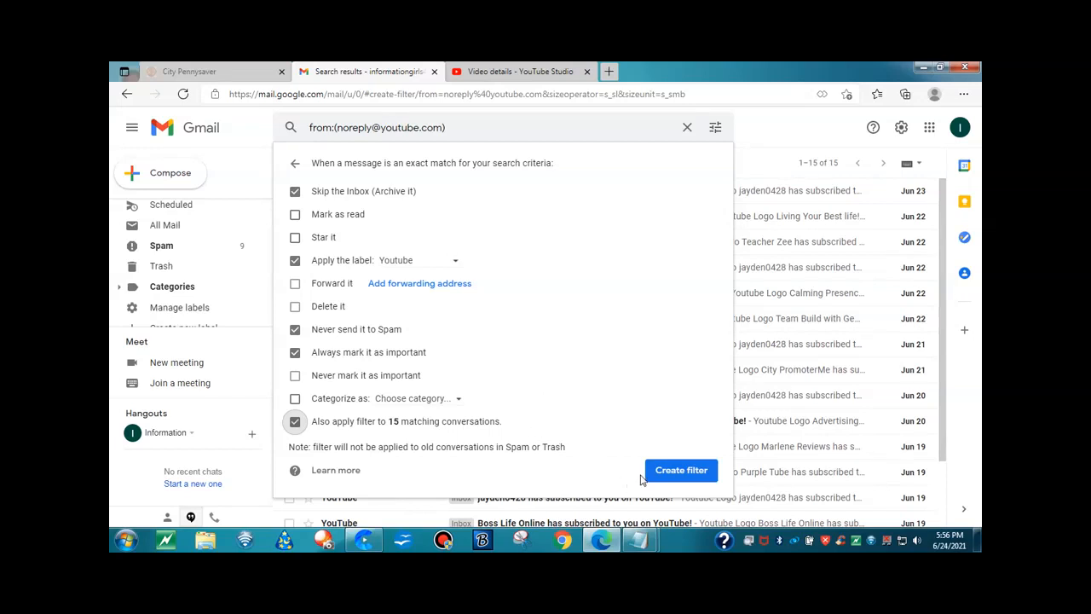
click(689, 470)
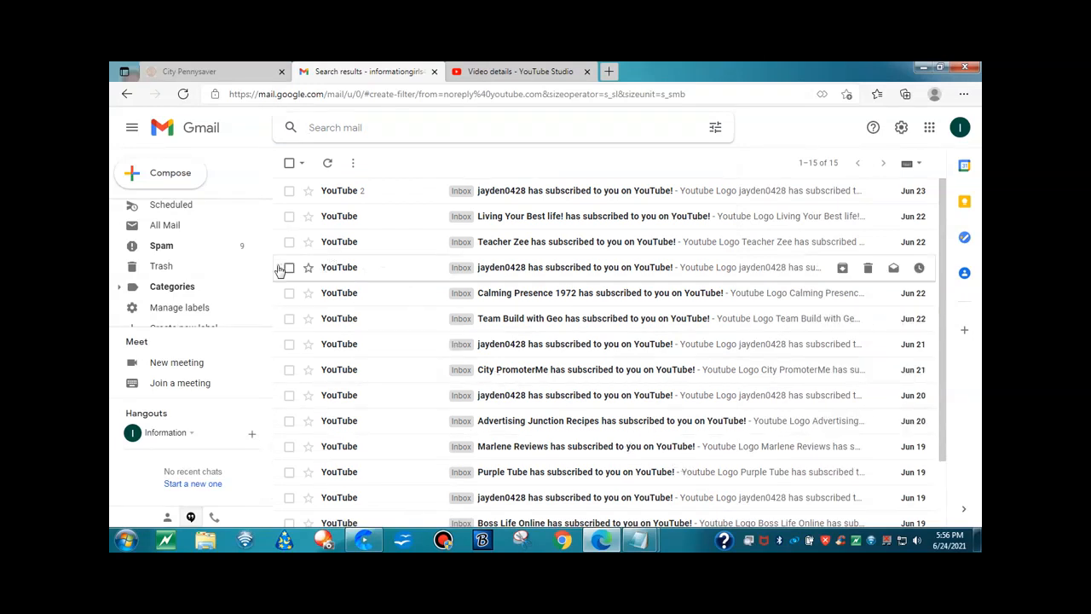
- Review the messages under the Youtube label and return to the inbox
scroll(182, 249, up, 5)
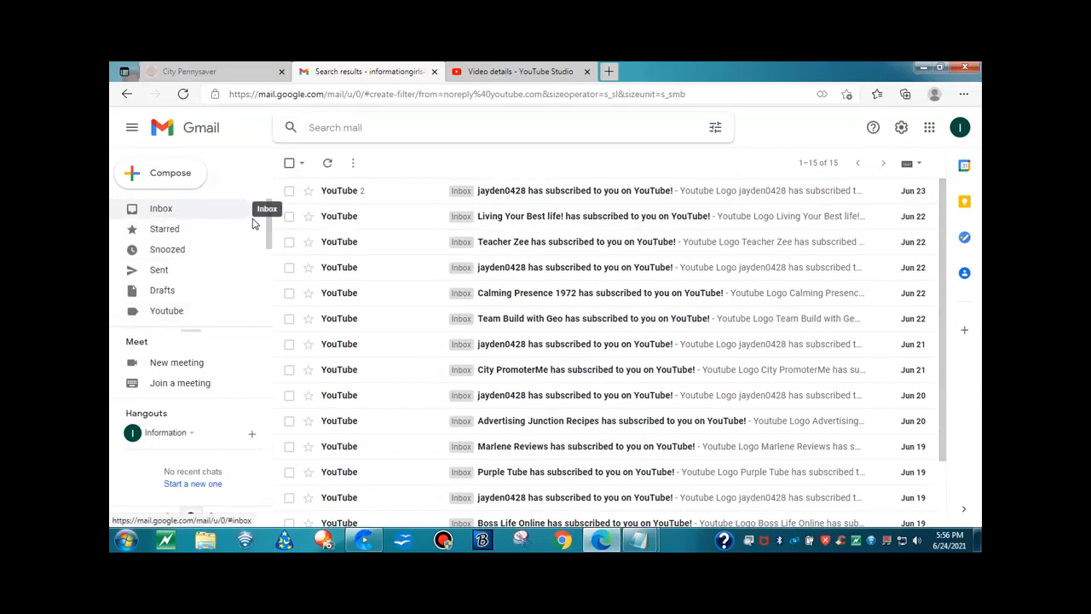
click(162, 211)
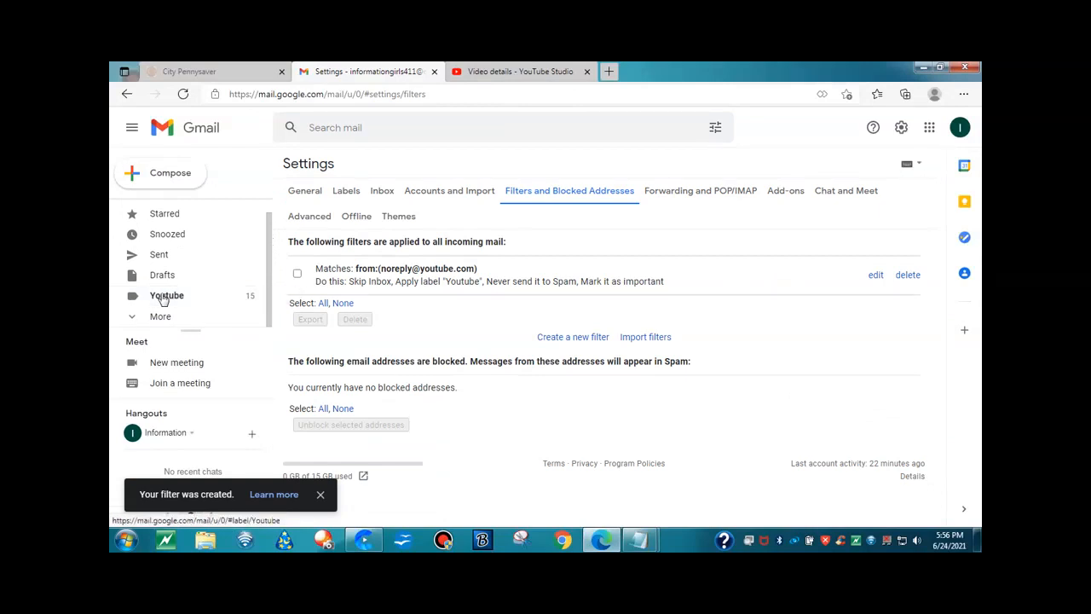
click(164, 298)
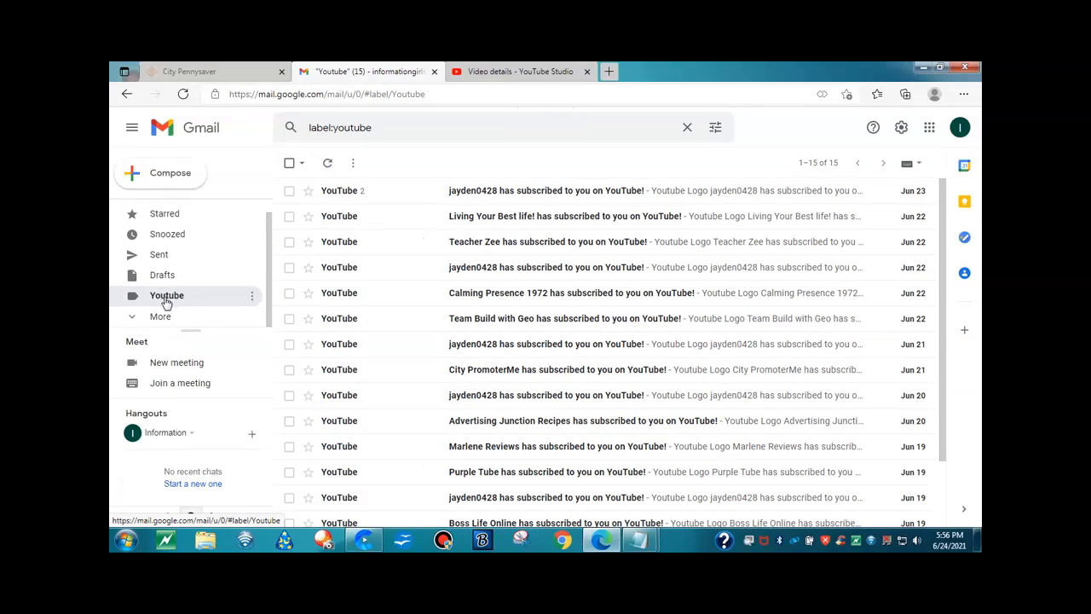
scroll(419, 267, down, 1)
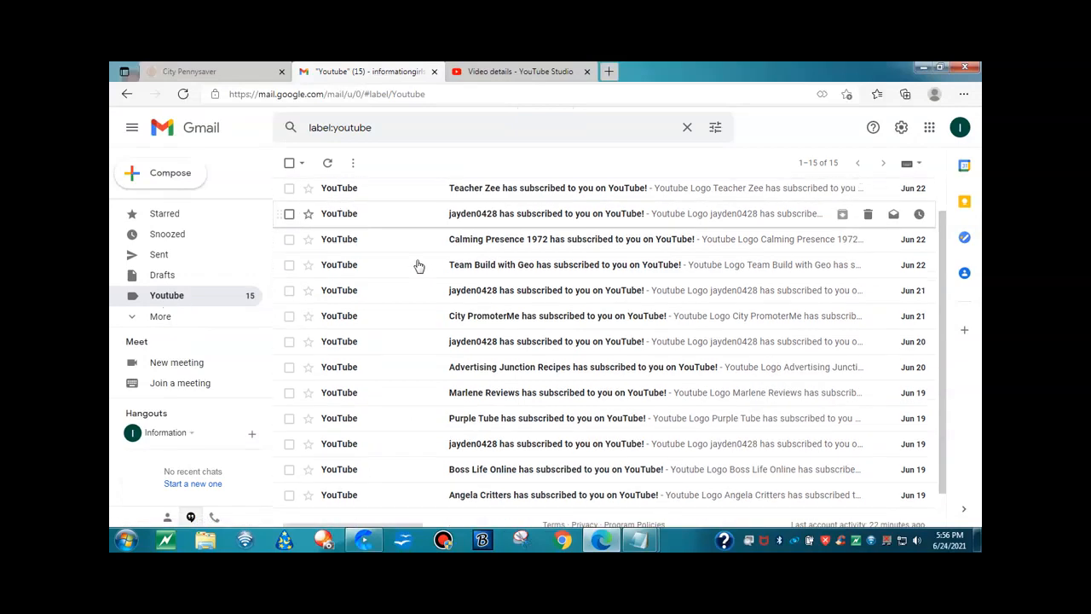
scroll(422, 430, up, 1)
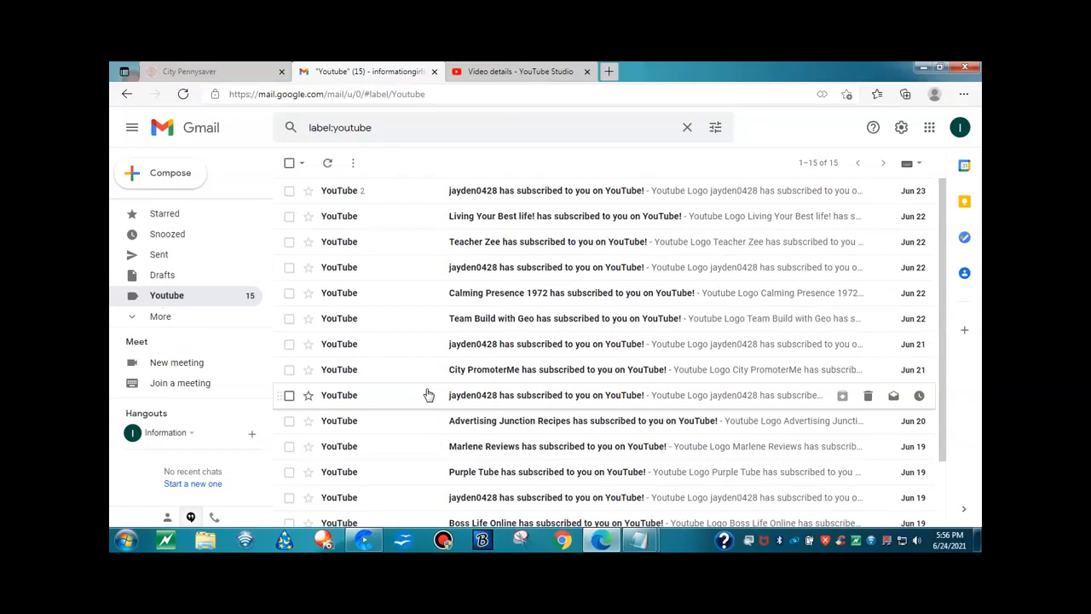
scroll(174, 294, up, 1)
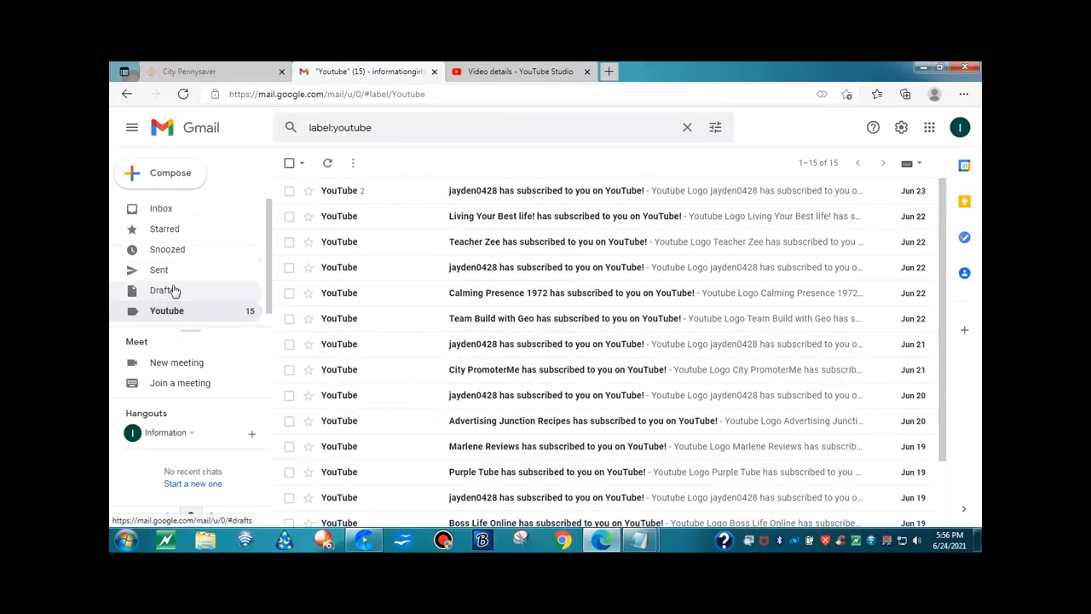
click(162, 210)
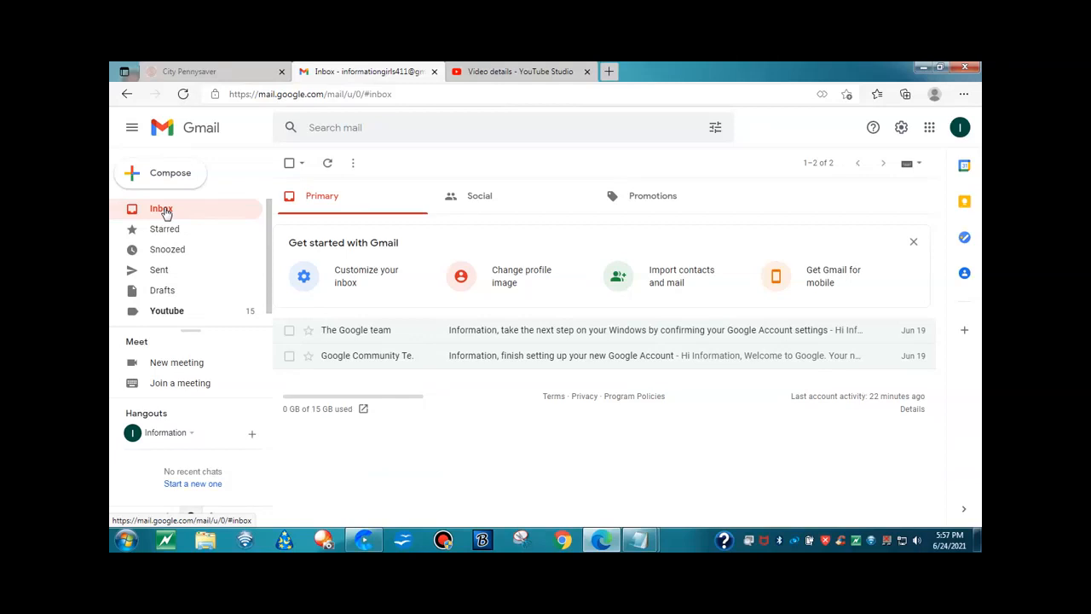
click(363, 539)
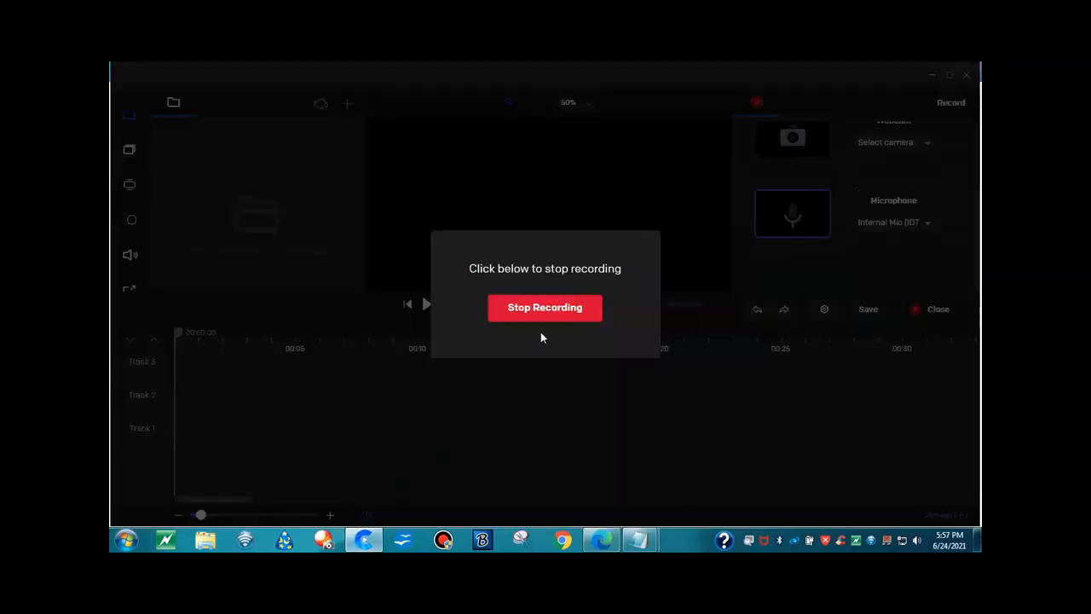